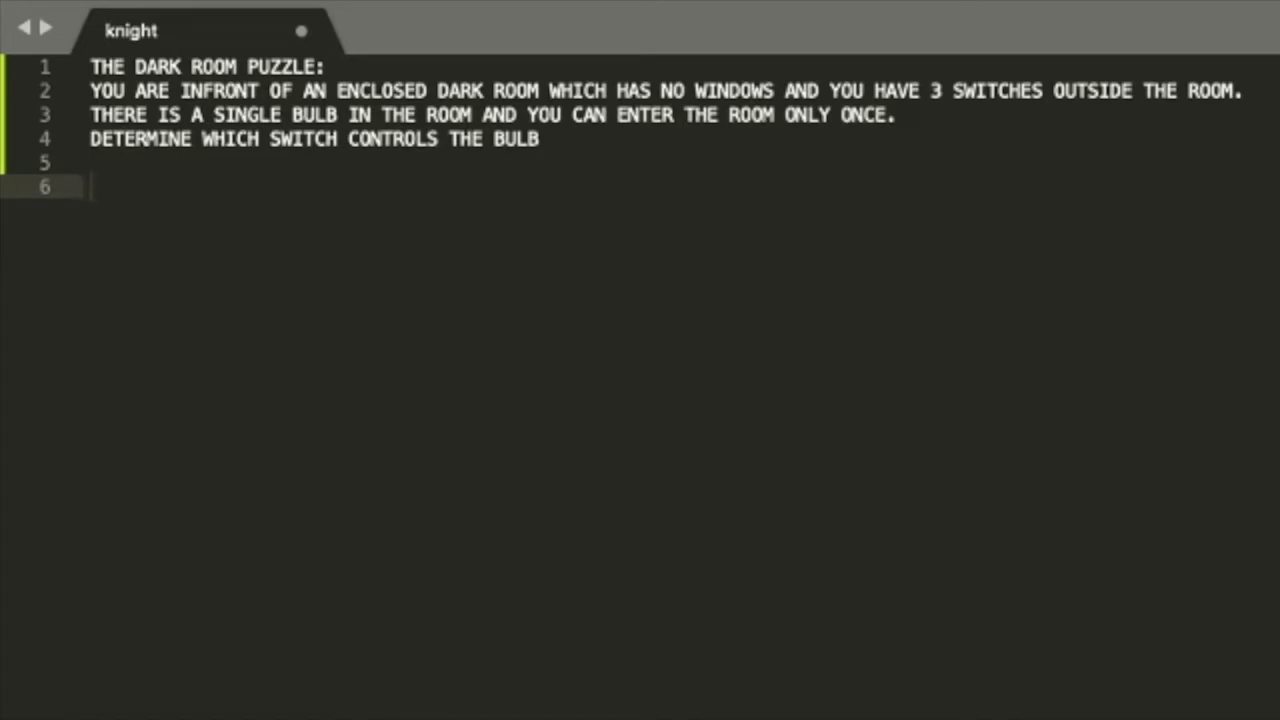
# Step: Type the switch labels s1, s2 and s3 on separate lines below the puzzle
pyautogui.write('s1')
pyautogui.press('Return')
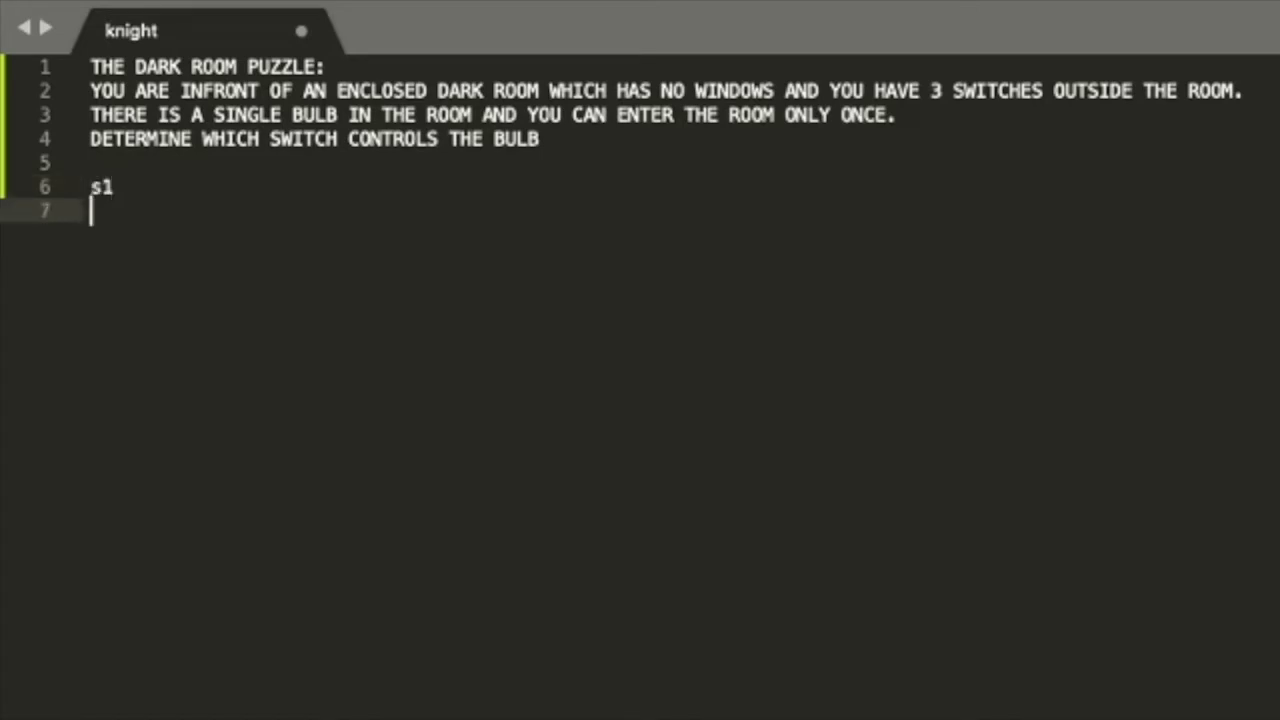
pyautogui.write('s2')
pyautogui.press('Return')
pyautogui.write('s3')
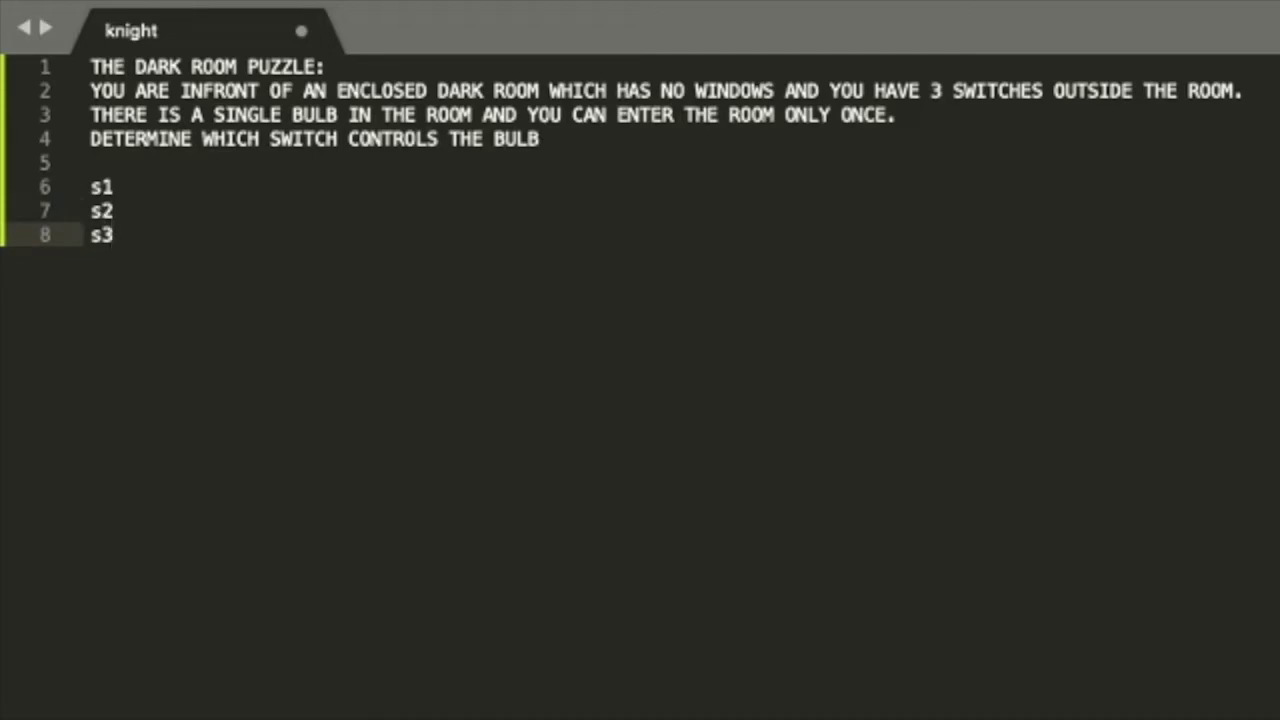
# Step: Add a dash after s1, s2 and s3, and mark s1 as ON
pyautogui.click(114, 187)
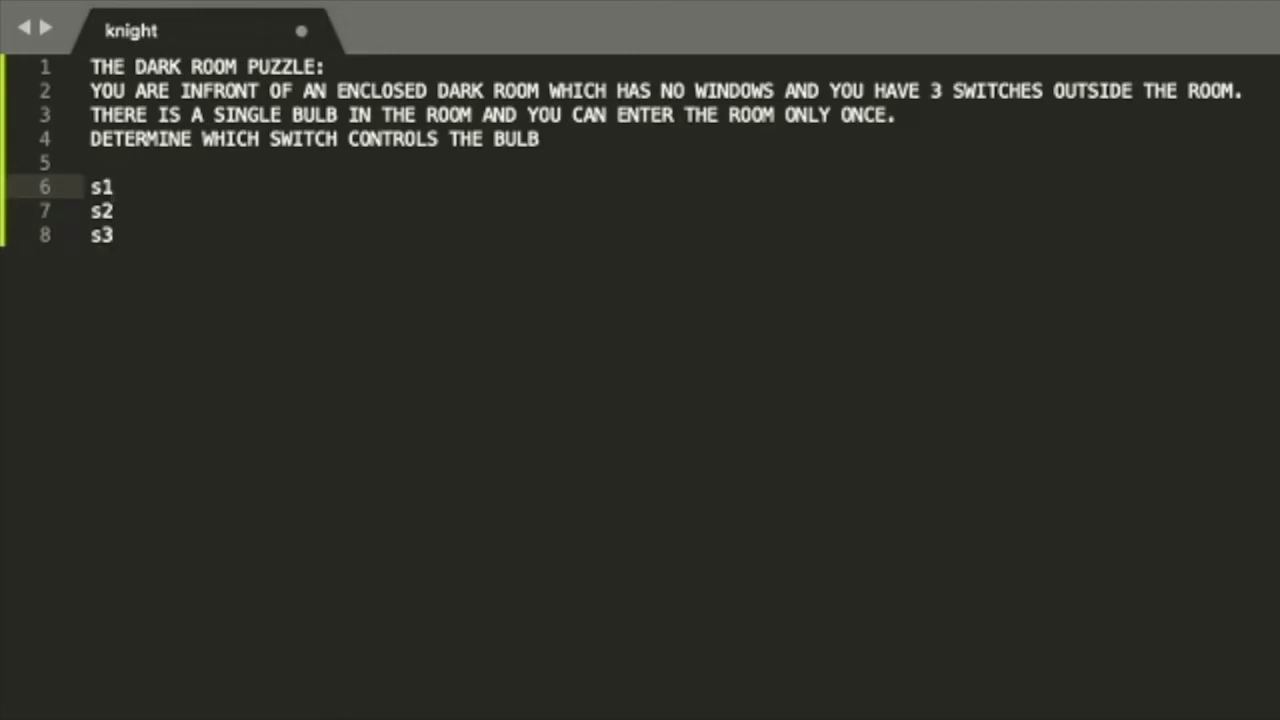
pyautogui.write('-')
pyautogui.press('Down')
pyautogui.write('-')
pyautogui.press('Down')
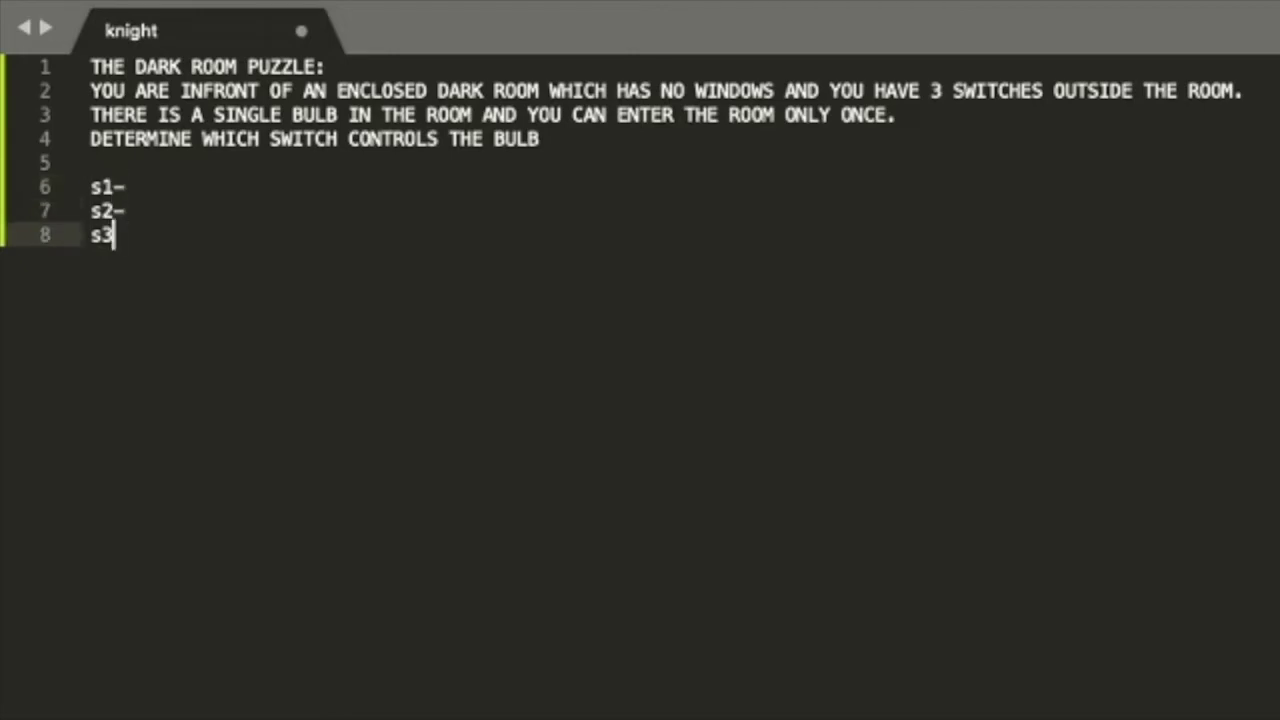
pyautogui.write('-')
pyautogui.click(125, 187)
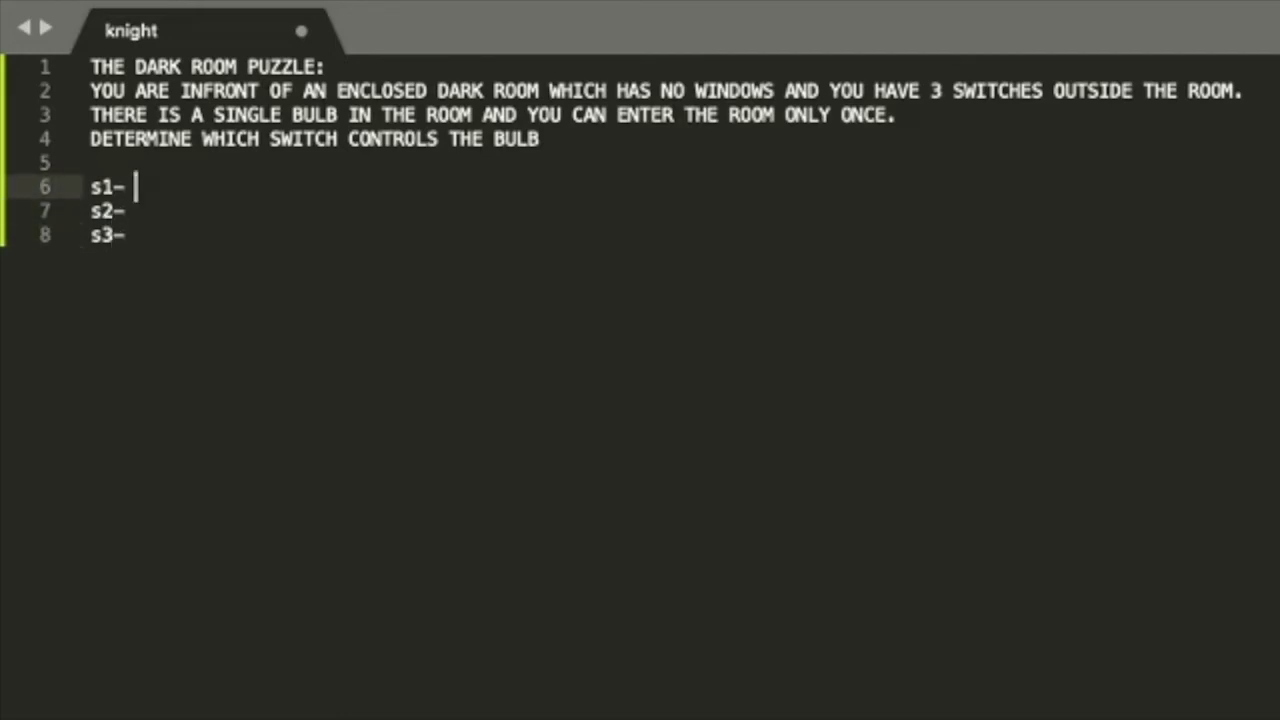
pyautogui.write('ON')
# Step: Change s1's ON to OFF and add ON after the s2- line
pyautogui.press('BackSpace')
pyautogui.write('FF')
pyautogui.click(125, 211)
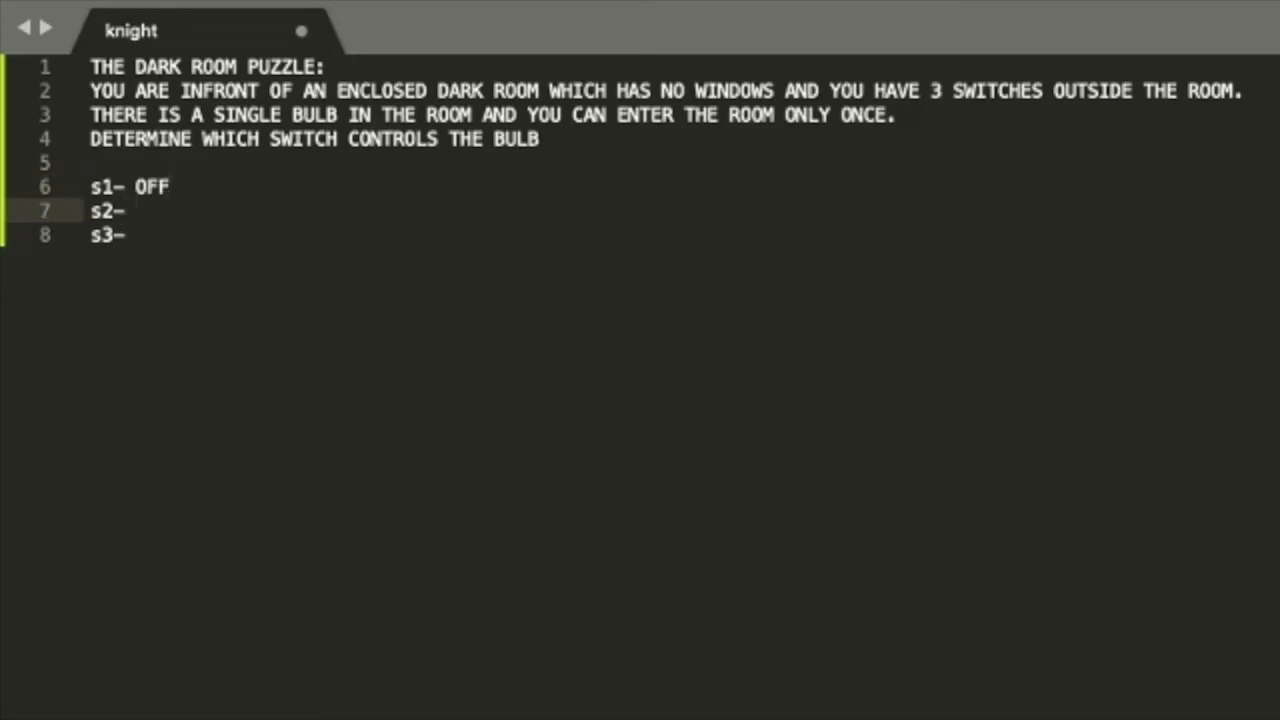
pyautogui.write(' ON')
# Step: Erase the s3, s2 and s1 switch lines from the end of line 8 upward
pyautogui.click(126, 235)
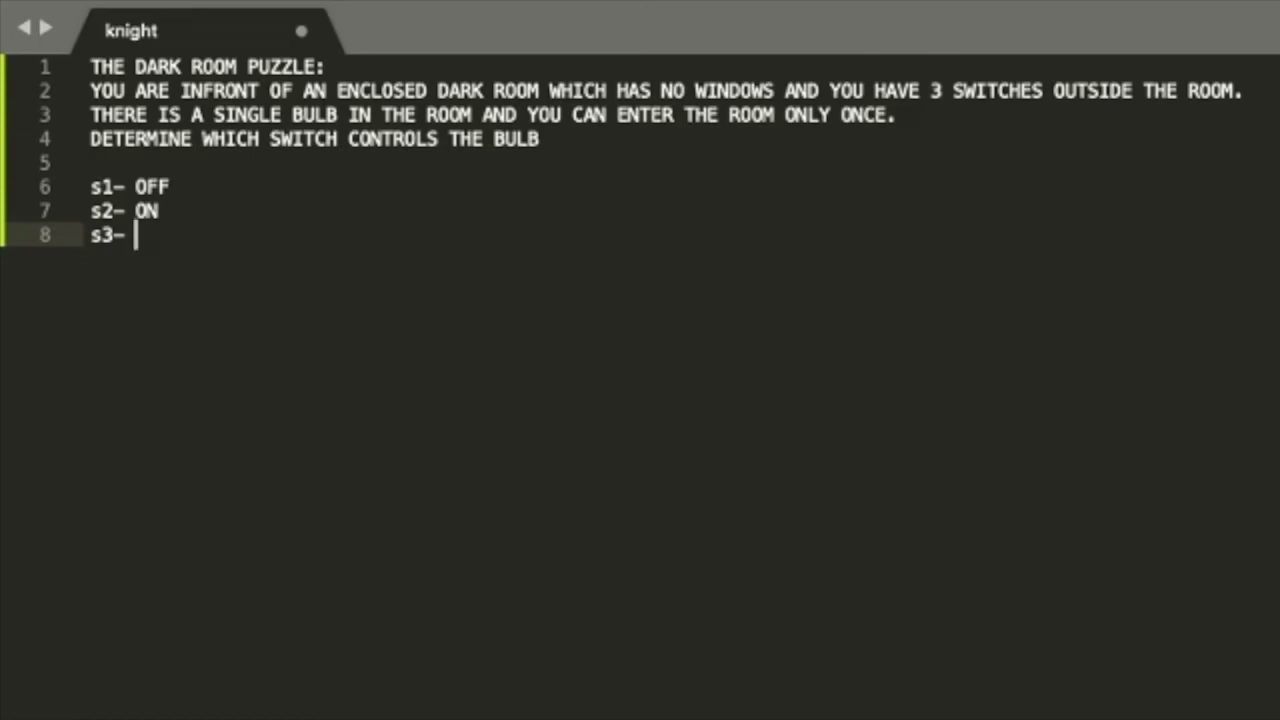
pyautogui.press('BackSpace')
pyautogui.press('BackSpace')
pyautogui.press('BackSpace')
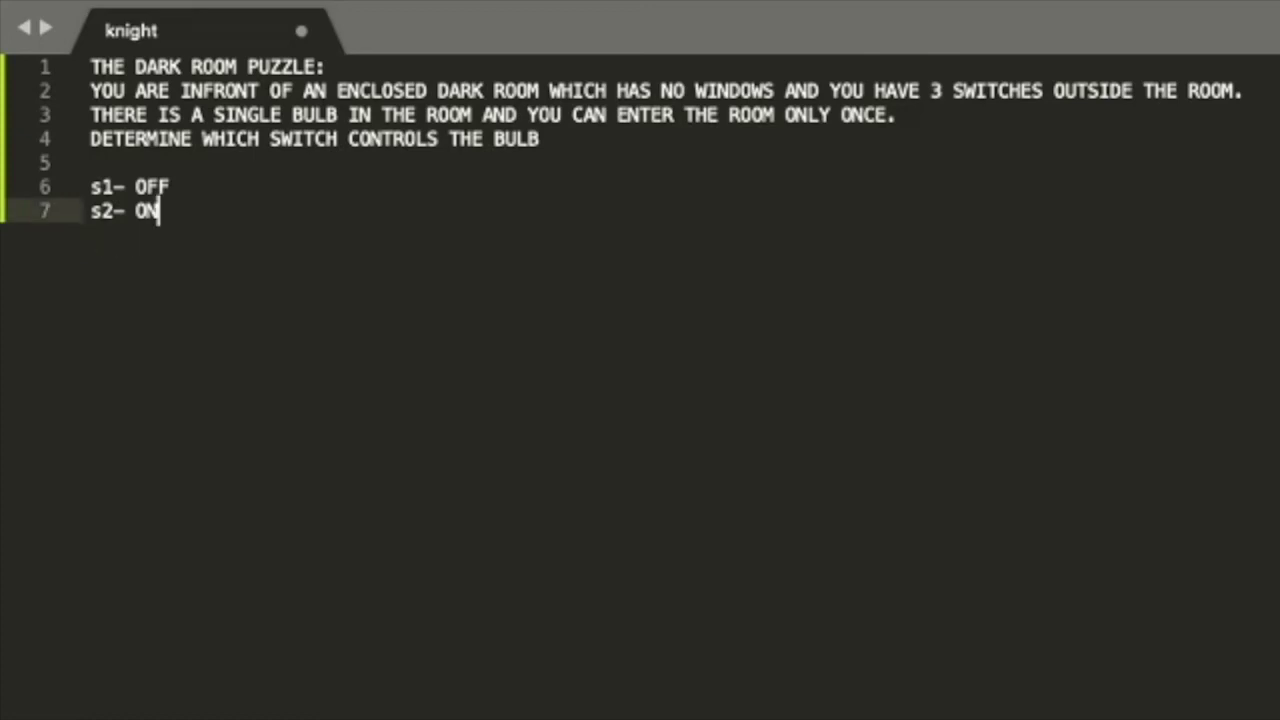
pyautogui.press('BackSpace')
pyautogui.press('BackSpace')
pyautogui.press('BackSpace')
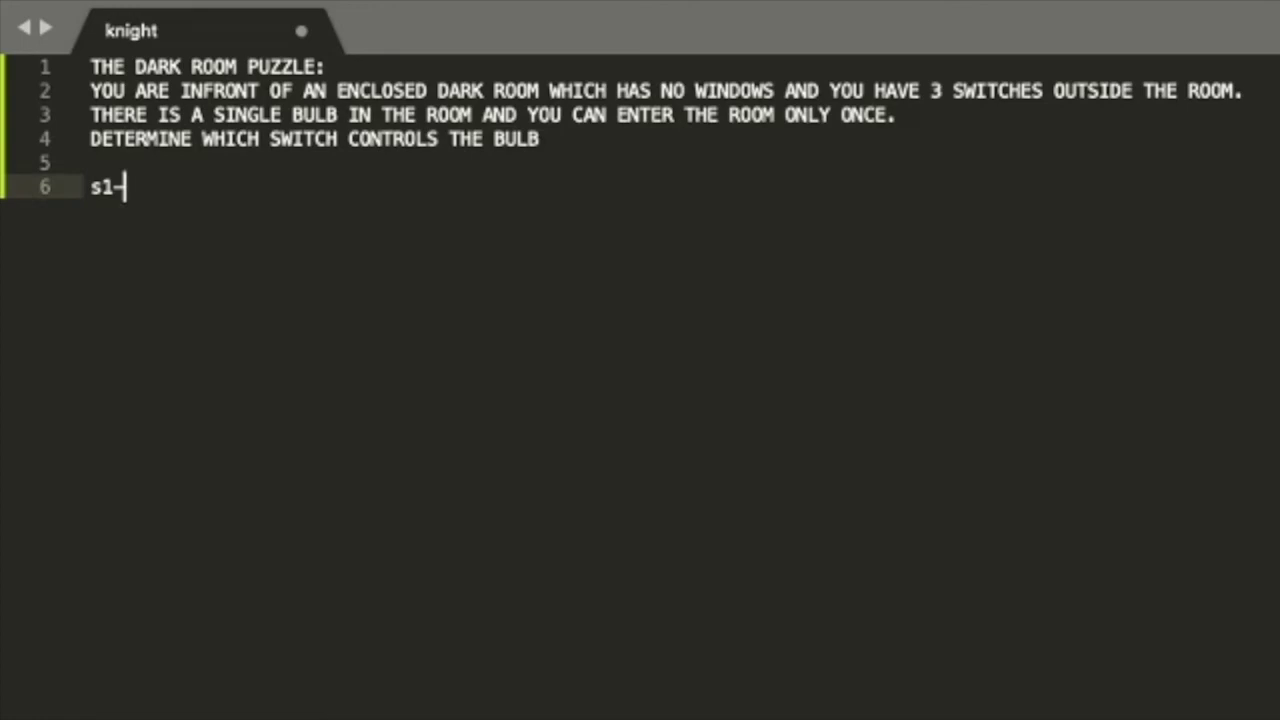